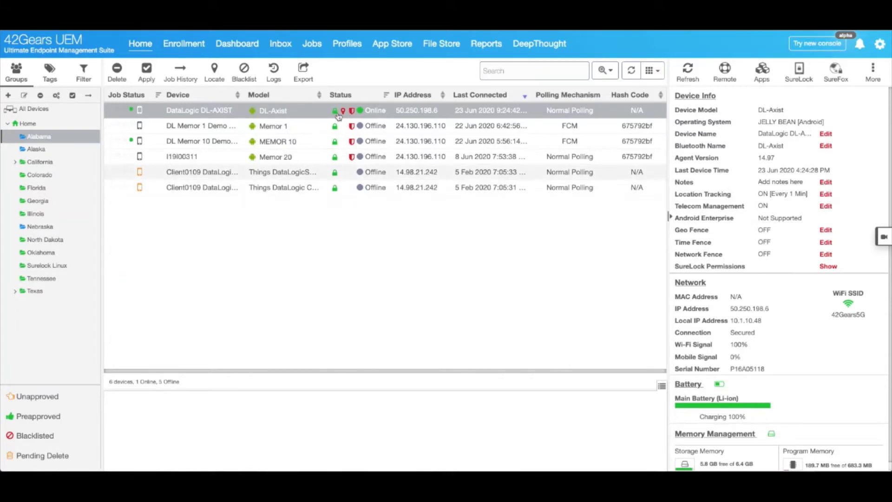
# Switch to Profiles and view the existing Datalogic Sample Profile
pyautogui.click(349, 53)
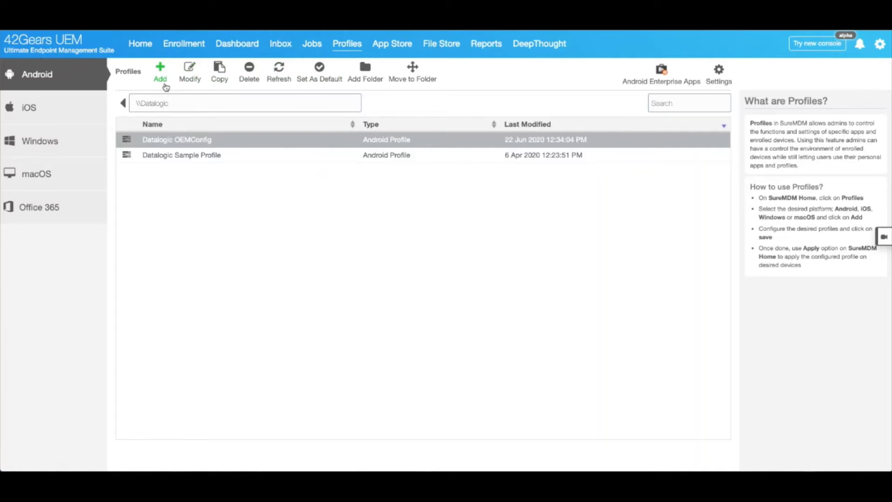
pyautogui.click(186, 159)
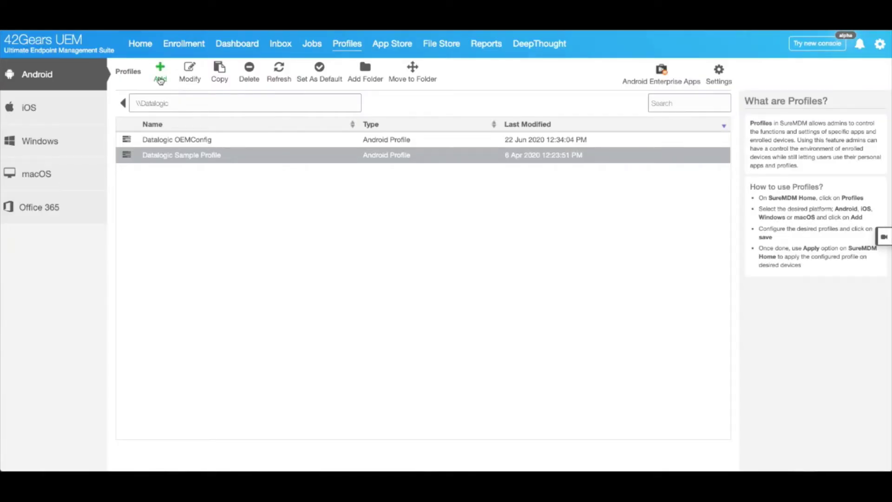
# Add a new Android profile with a password policy requiring Alphanumeric minimum quality
pyautogui.click(161, 79)
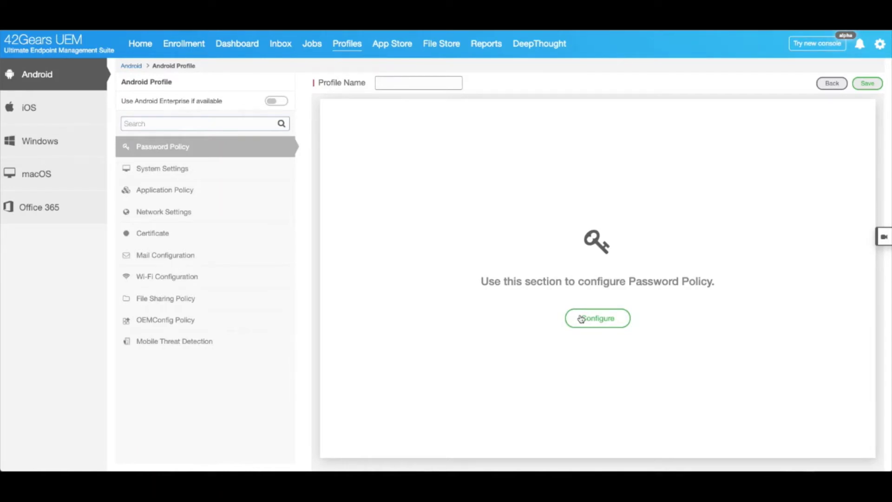
pyautogui.click(581, 319)
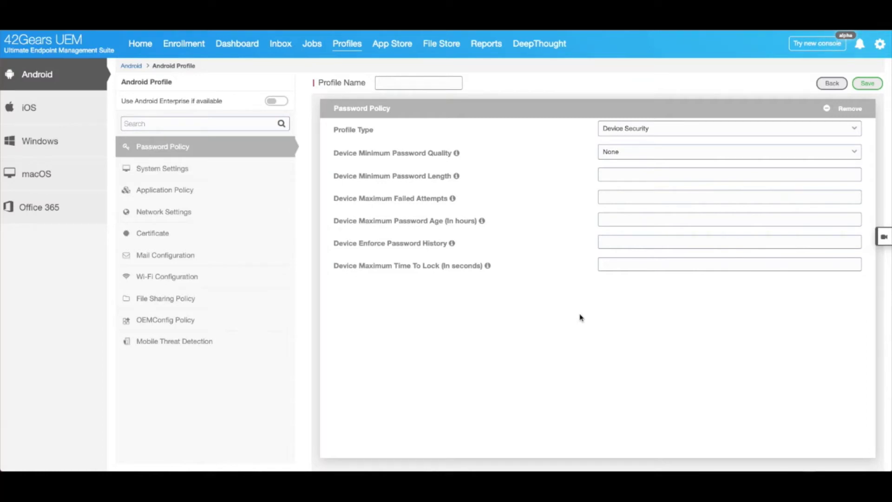
pyautogui.click(631, 157)
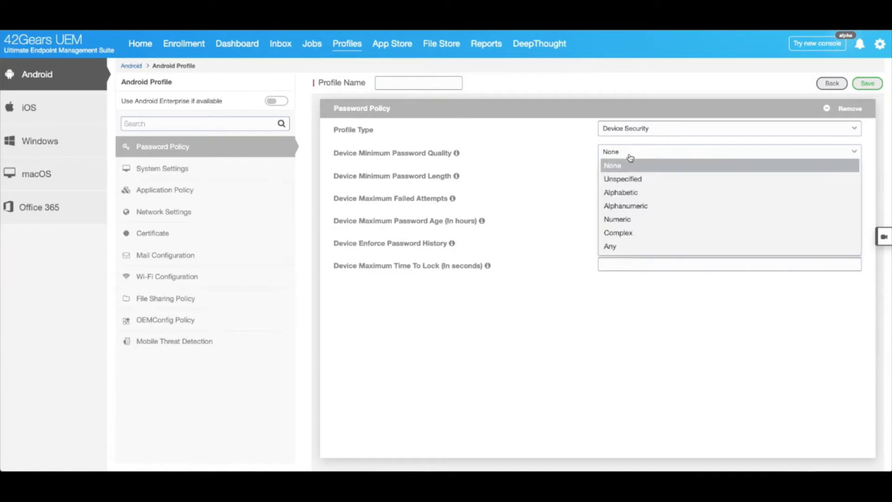
pyautogui.click(627, 205)
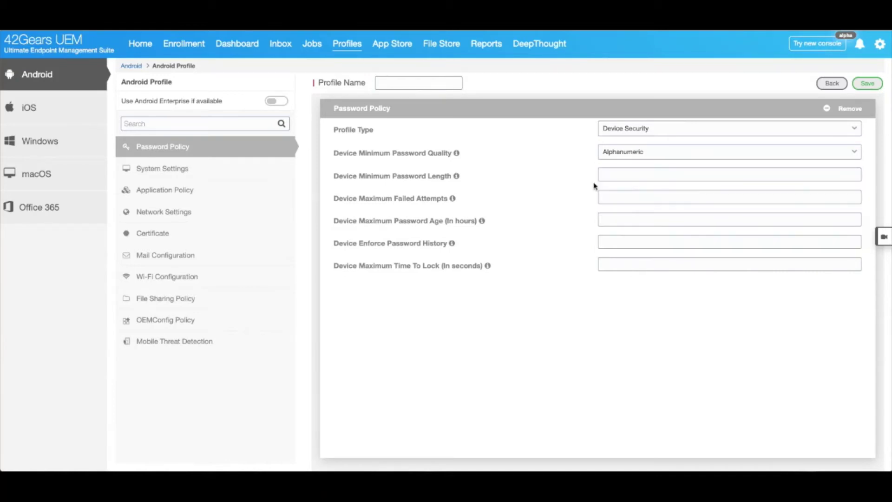
# Add System Settings to the profile with Unknown Sources set to Disable
pyautogui.click(259, 181)
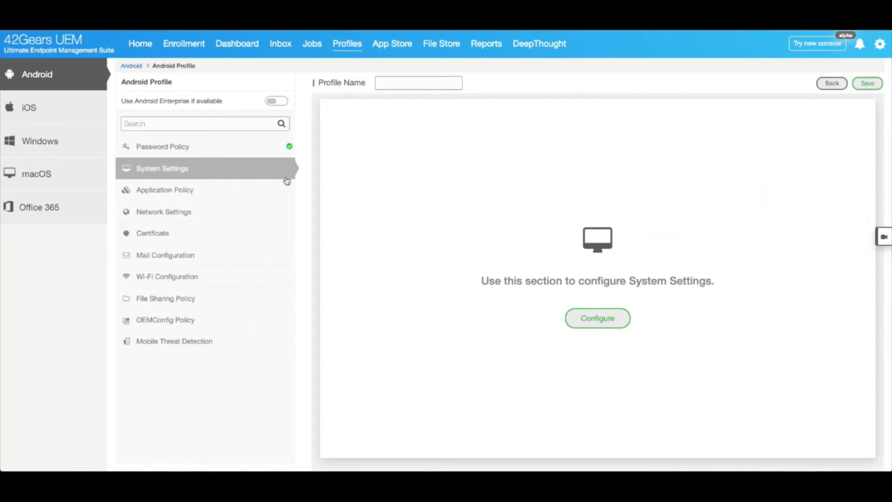
pyautogui.click(587, 323)
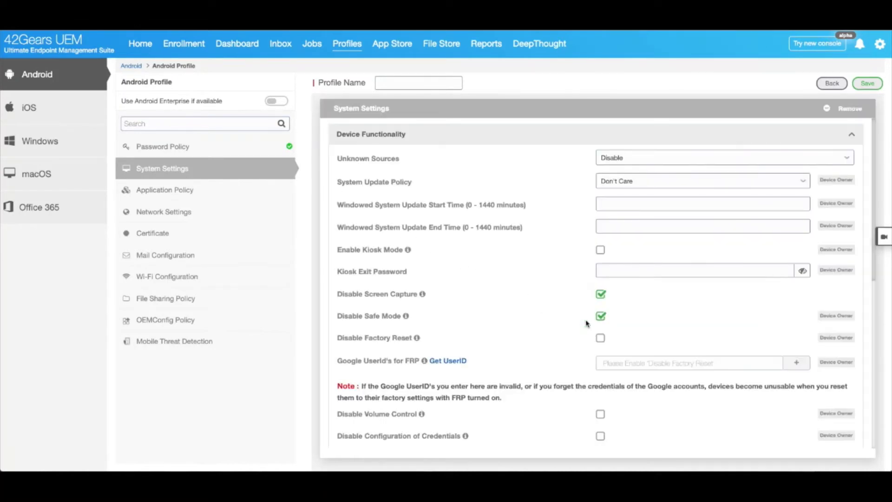
pyautogui.click(606, 166)
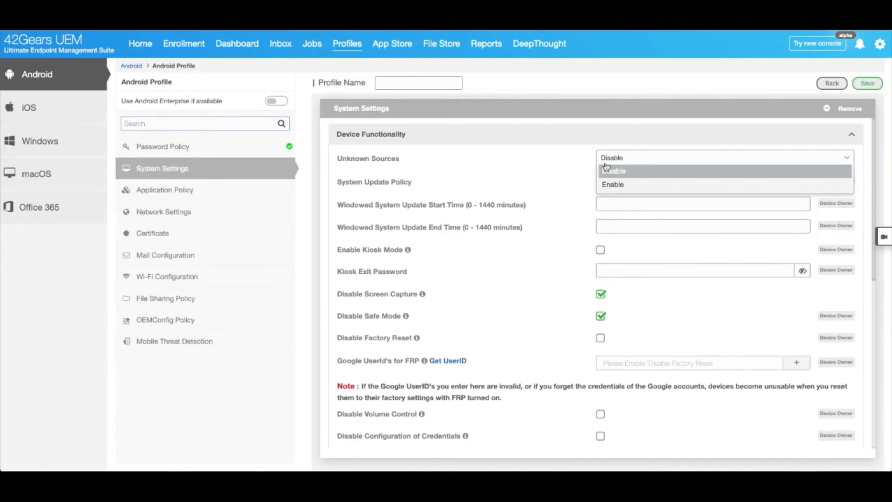
pyautogui.click(607, 171)
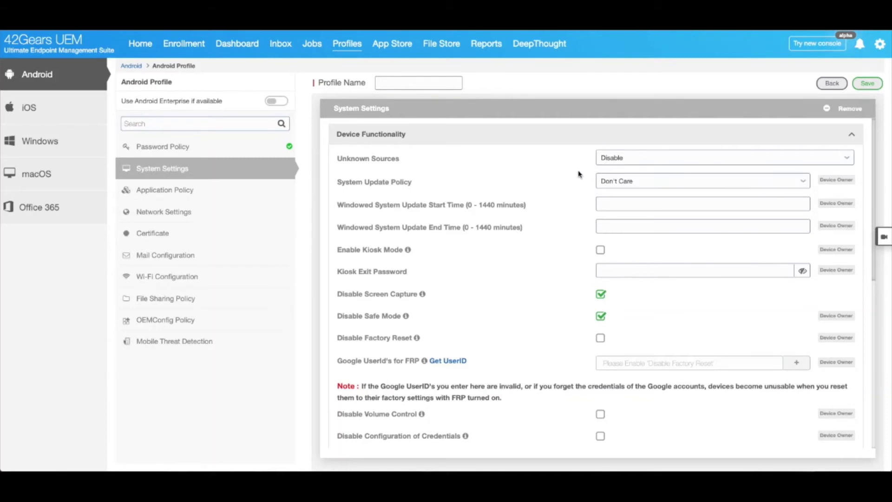
pyautogui.scroll(-1, 579, 174)
pyautogui.scroll(-1, 576, 176)
pyautogui.scroll(-1, 574, 176)
pyautogui.scroll(-7, 572, 176)
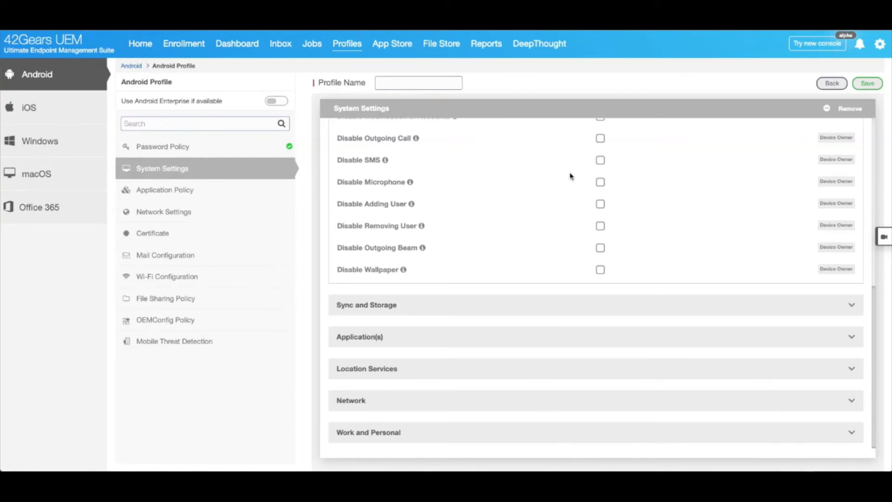
# Set USB Debugging to Disable under Sync and Storage
pyautogui.click(561, 307)
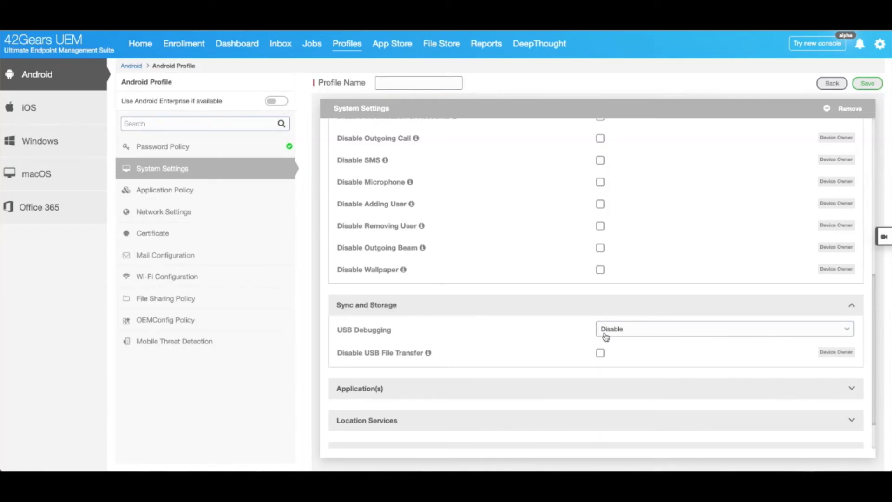
pyautogui.click(606, 335)
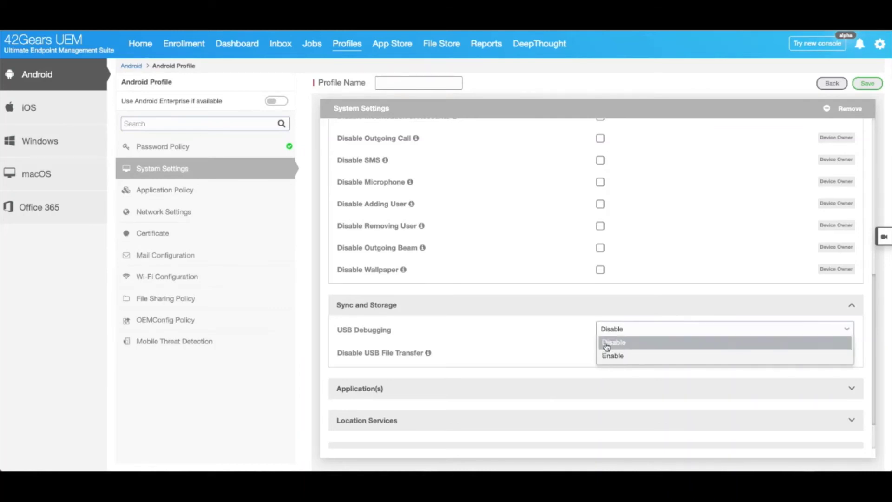
pyautogui.click(607, 344)
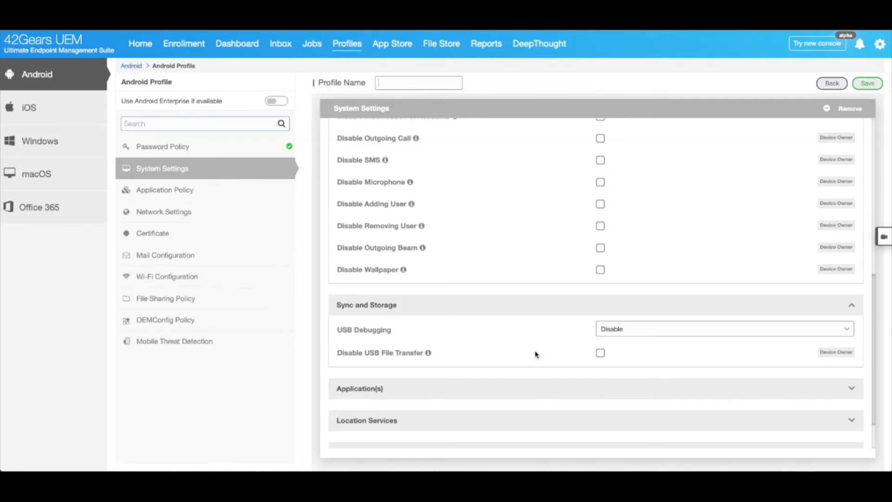
# Tick the Disable USB File Transfer option
pyautogui.click(600, 352)
pyautogui.click(601, 354)
# Name the profile 'Sample Profile' and save it
pyautogui.click(435, 82)
pyautogui.write('Sample ')
pyautogui.write('Profile')
pyautogui.click(868, 84)
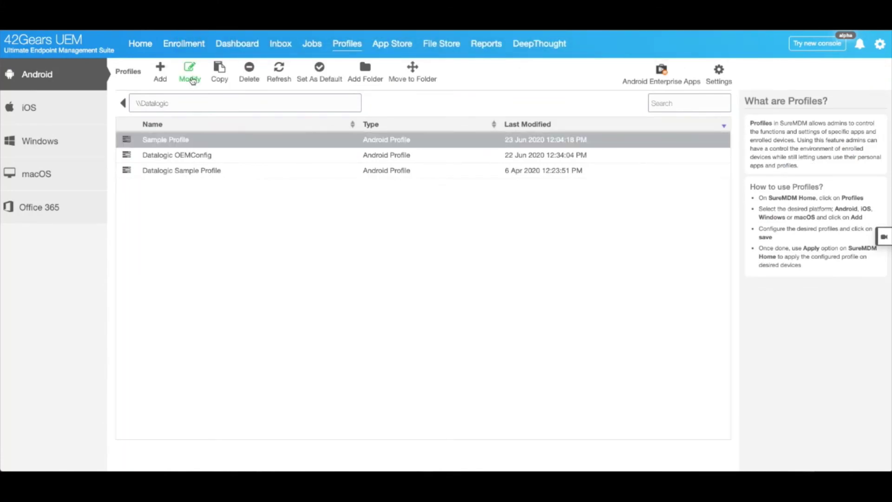
# Go back to the Home device list
pyautogui.click(143, 48)
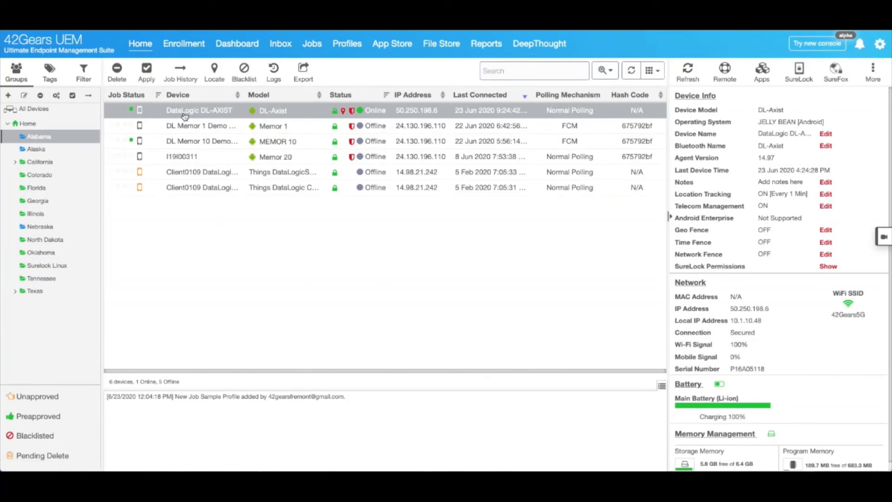
# Pick Sample Profile in the Apply Job/Profile dialog for DataLogic DL-AXIST
pyautogui.click(147, 77)
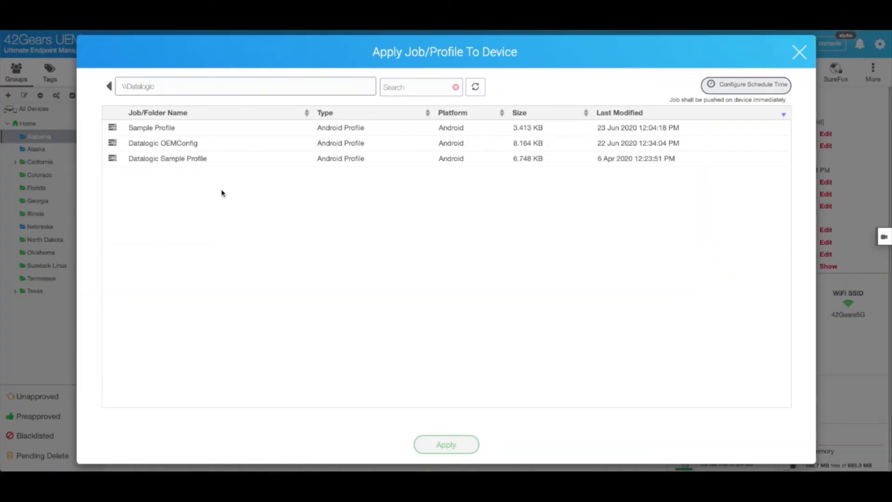
pyautogui.click(209, 133)
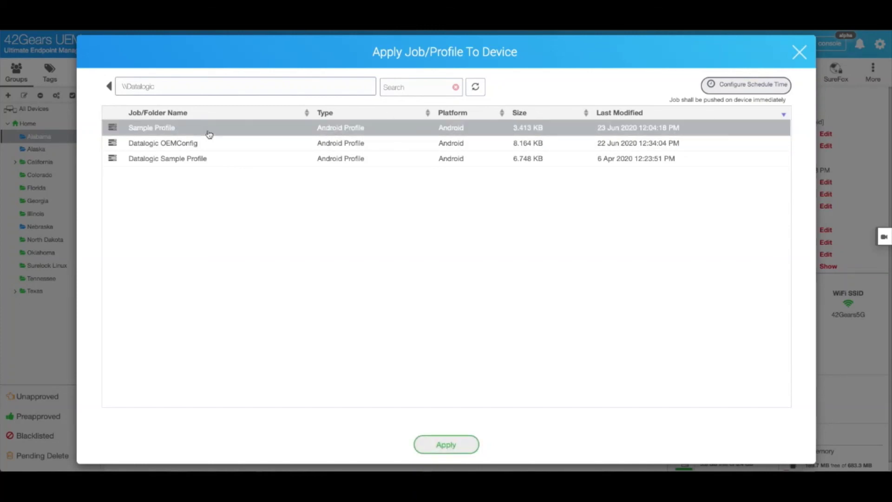
# Apply Sample Profile to the DataLogic DL-AXIST device
pyautogui.click(422, 451)
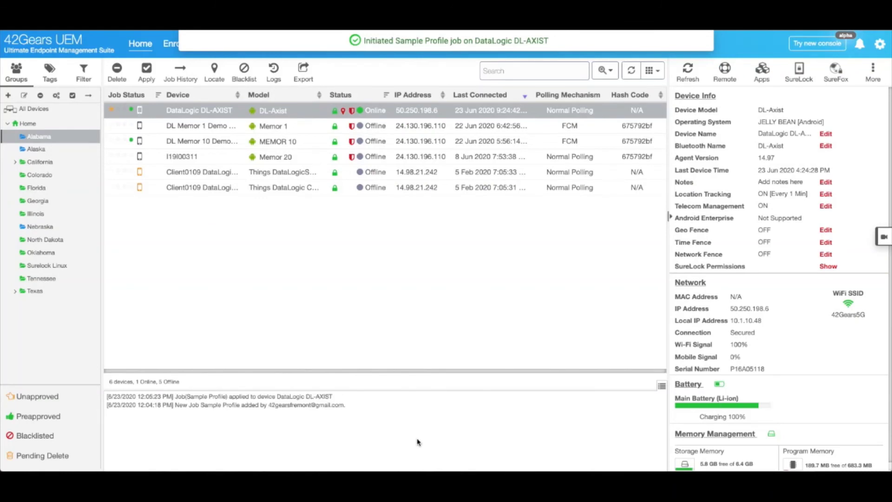